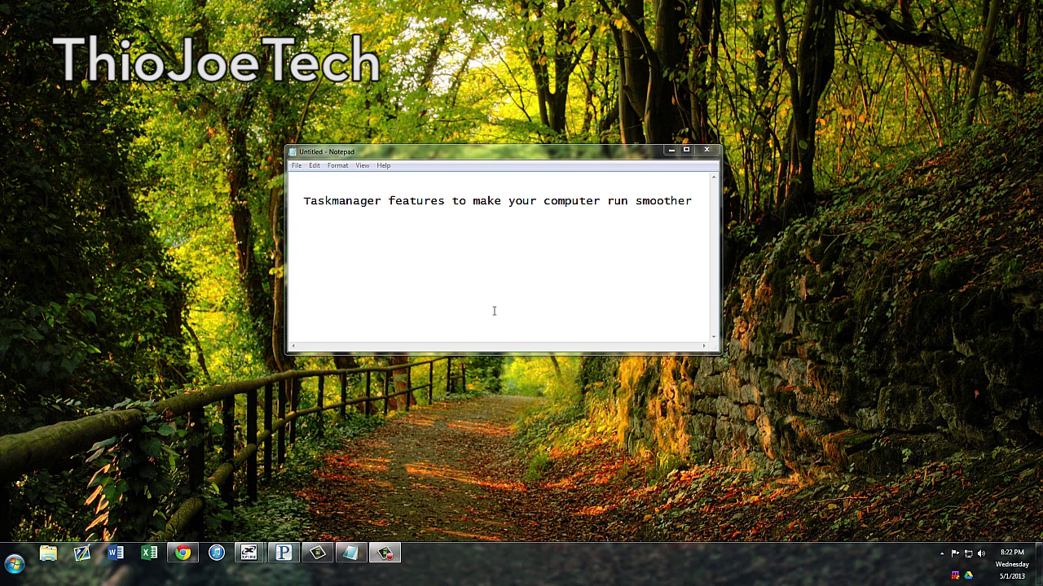
Launch Task Manager, minimize Notepad, center Task Manager, and open the System process's context menu.
key(ctrl+shift+Escape)
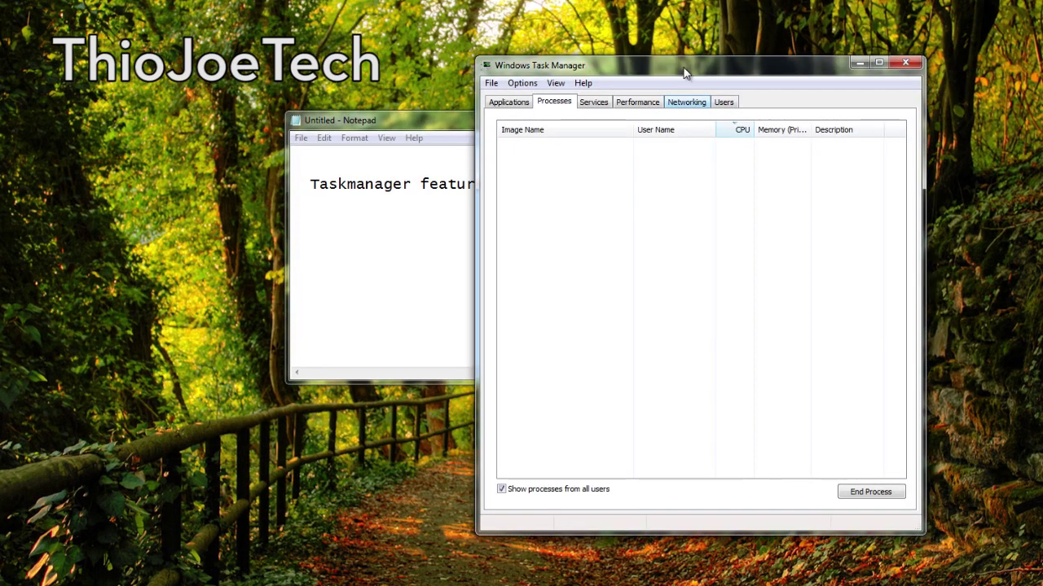
drag(684, 75, 777, 93)
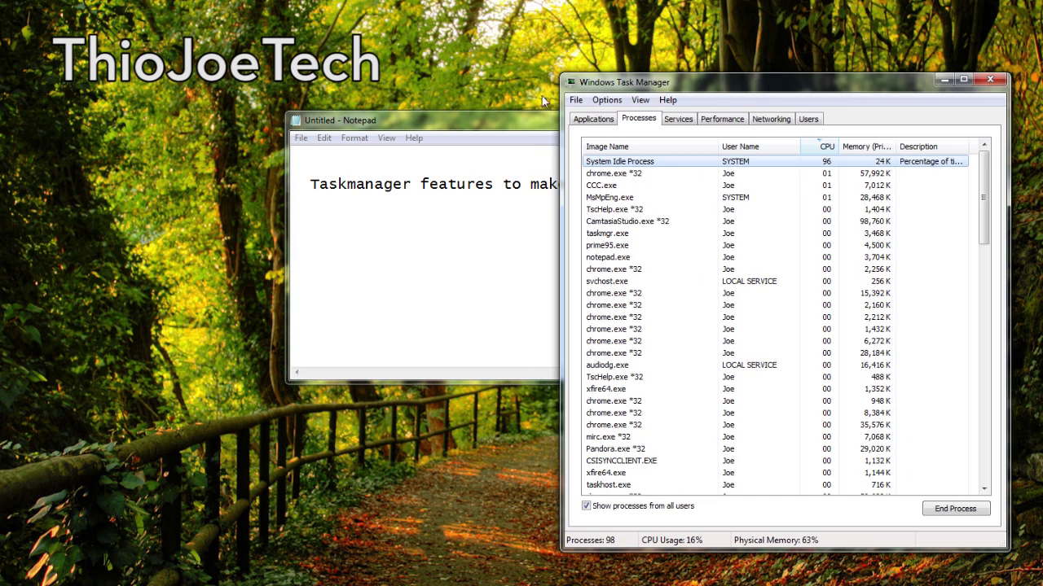
drag(529, 121, 275, 130)
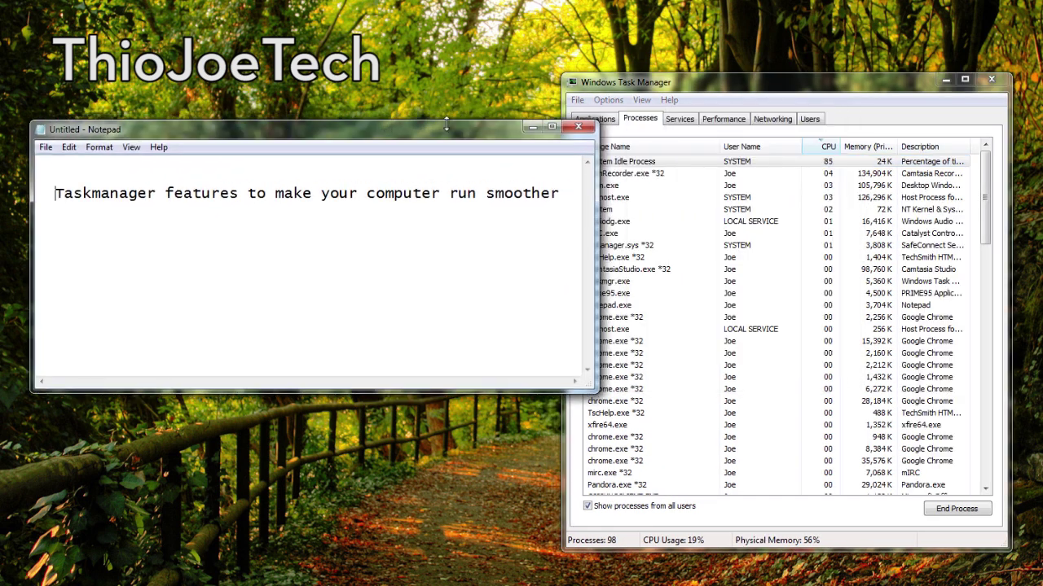
click(531, 128)
drag(755, 77, 482, 65)
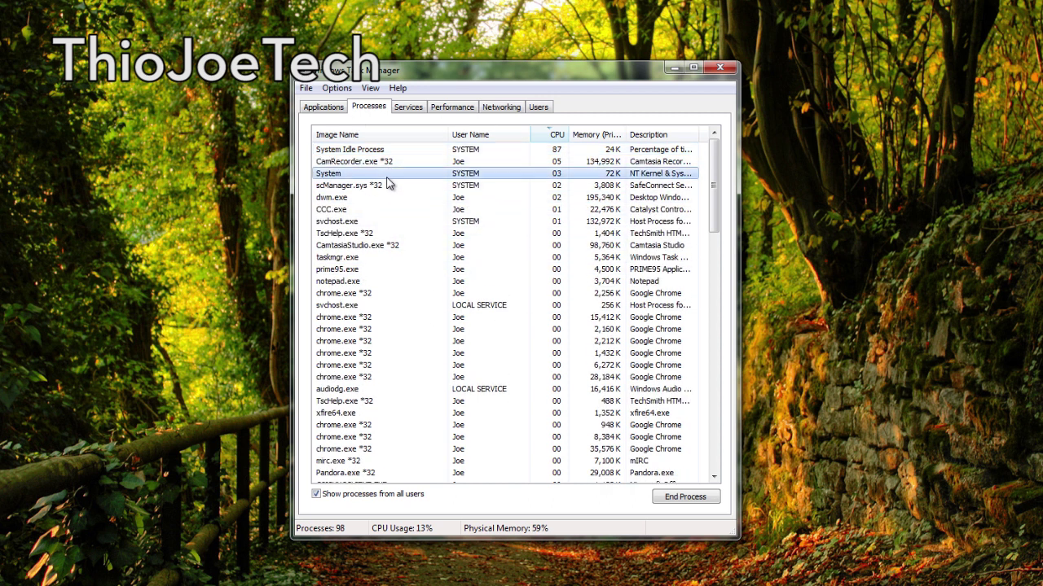
right_click(389, 174)
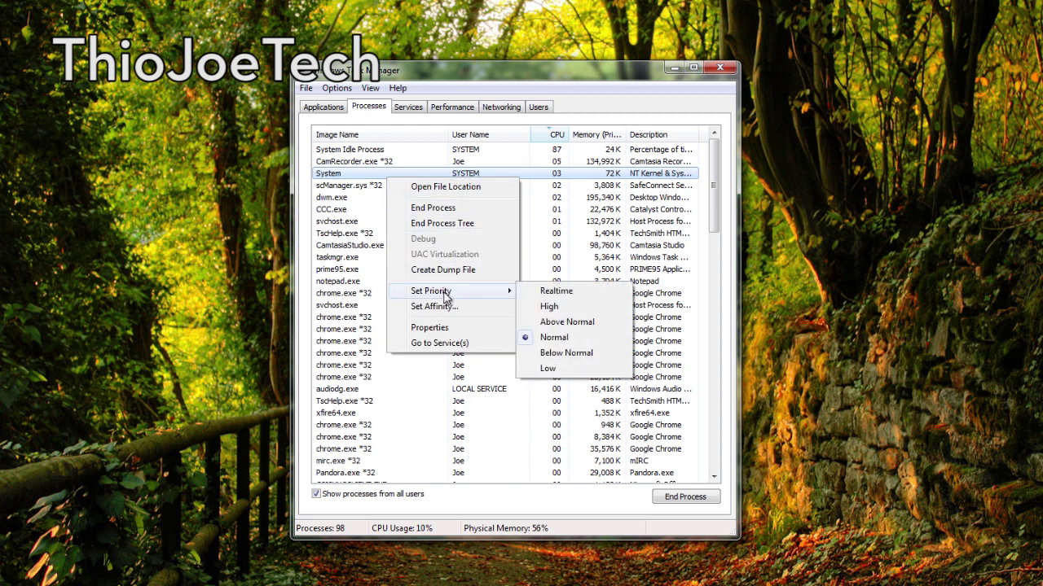
mouse_move(455, 299)
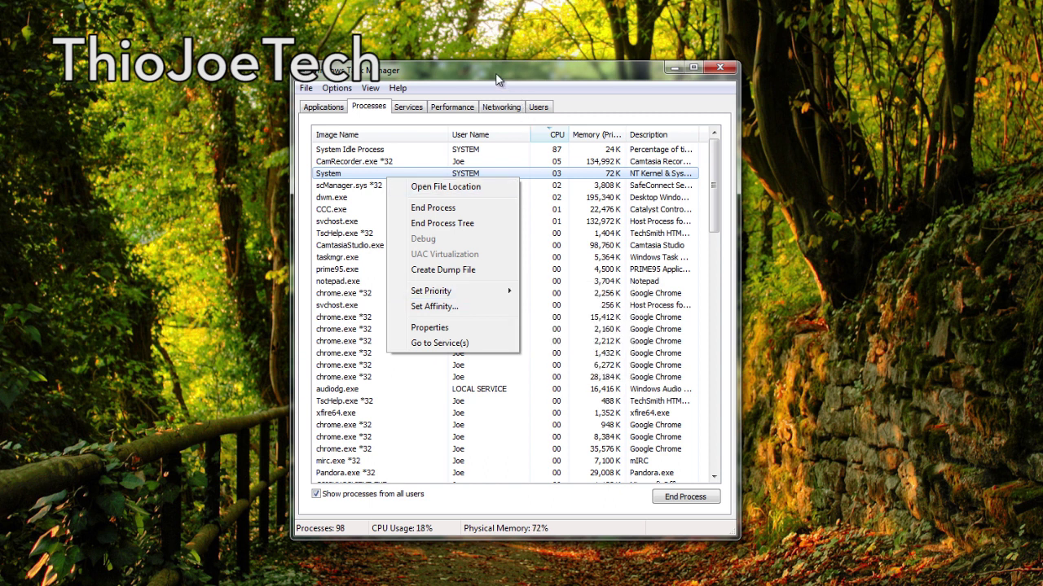
drag(497, 72, 596, 51)
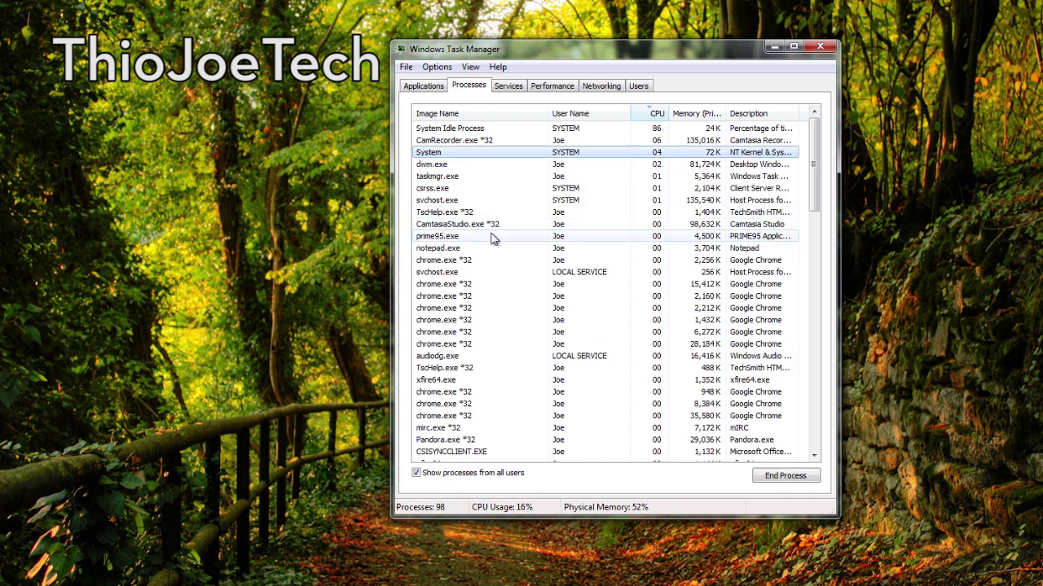
right_click(492, 235)
mouse_move(576, 347)
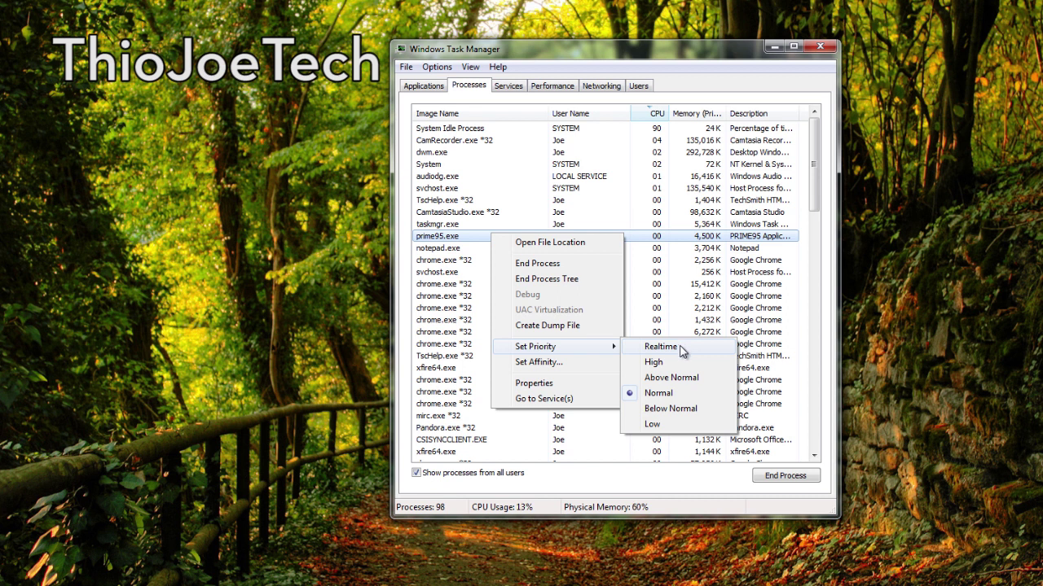
click(681, 350)
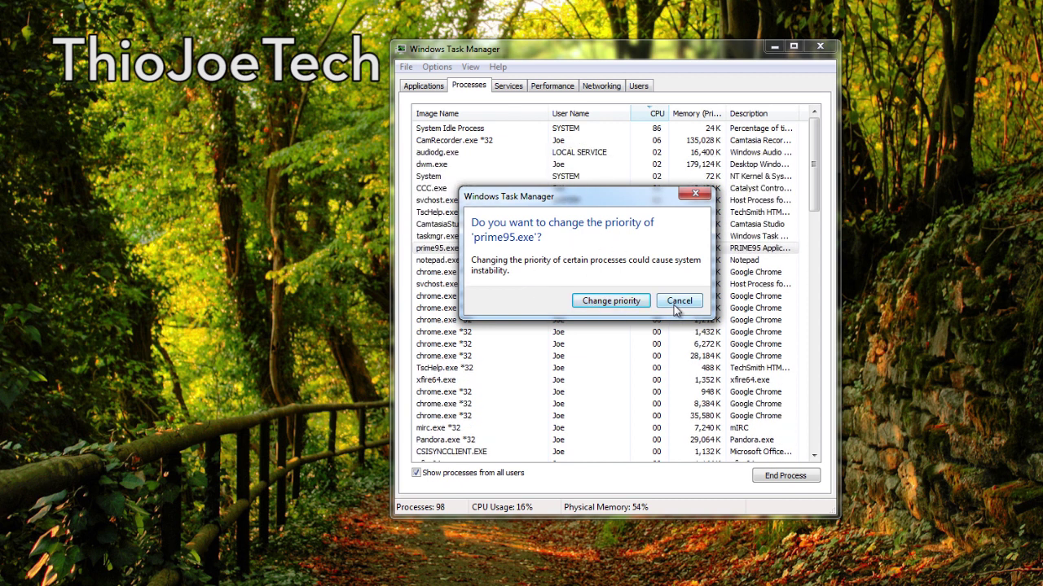
click(675, 307)
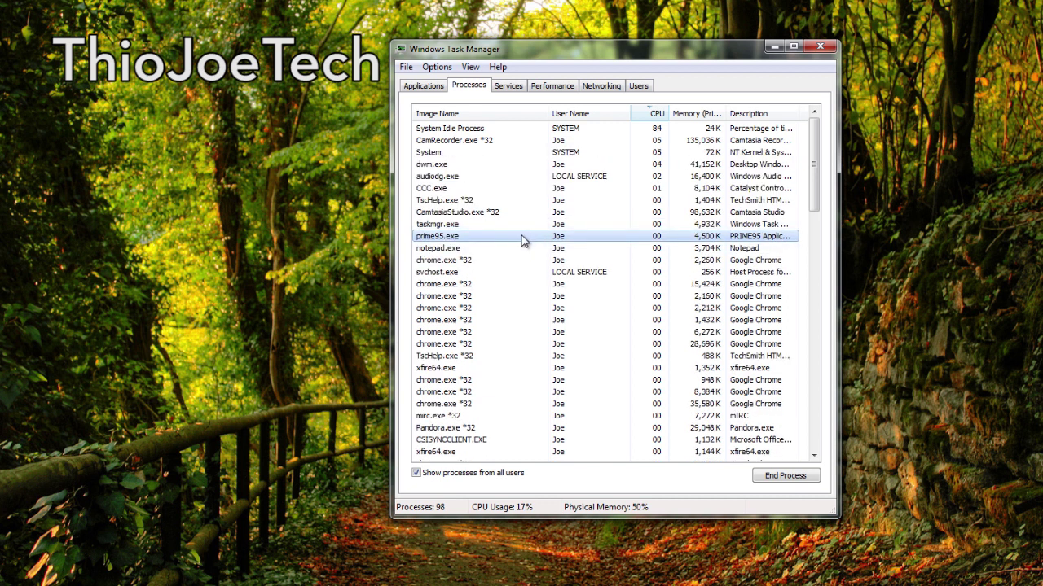
right_click(519, 226)
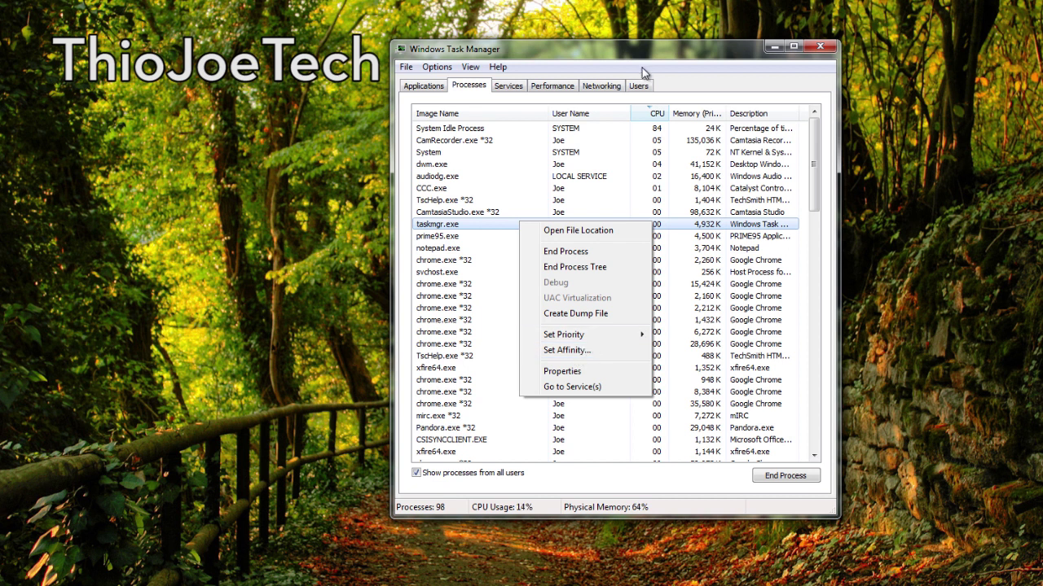
mouse_move(570, 46)
mouse_down()
mouse_move(580, 52)
mouse_move(557, 53)
mouse_up()
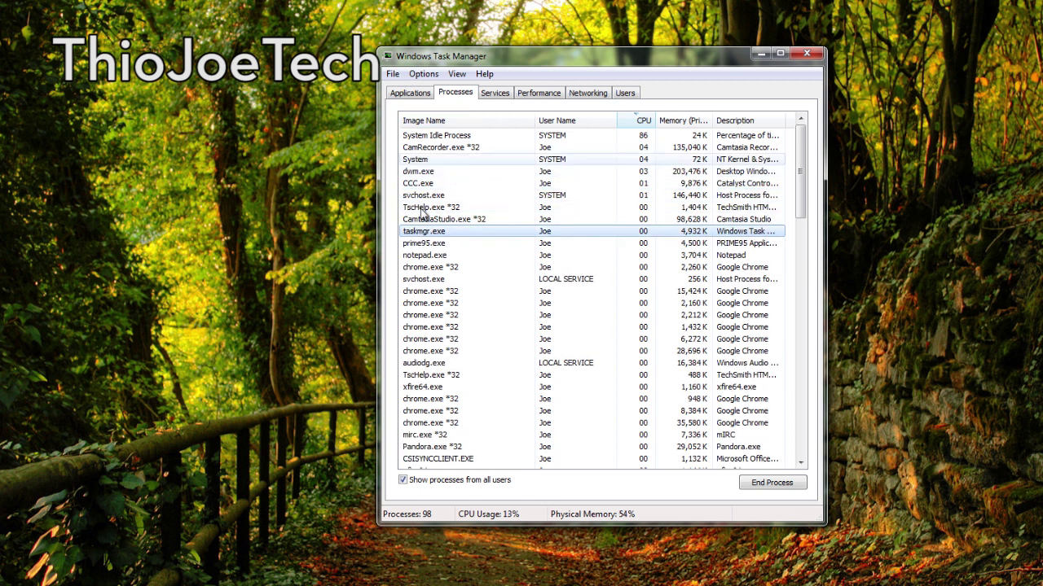
Limit taskmgr.exe's affinity to CPU 0–3 by clearing CPU 4, 5, 6 and 7.
right_click(479, 197)
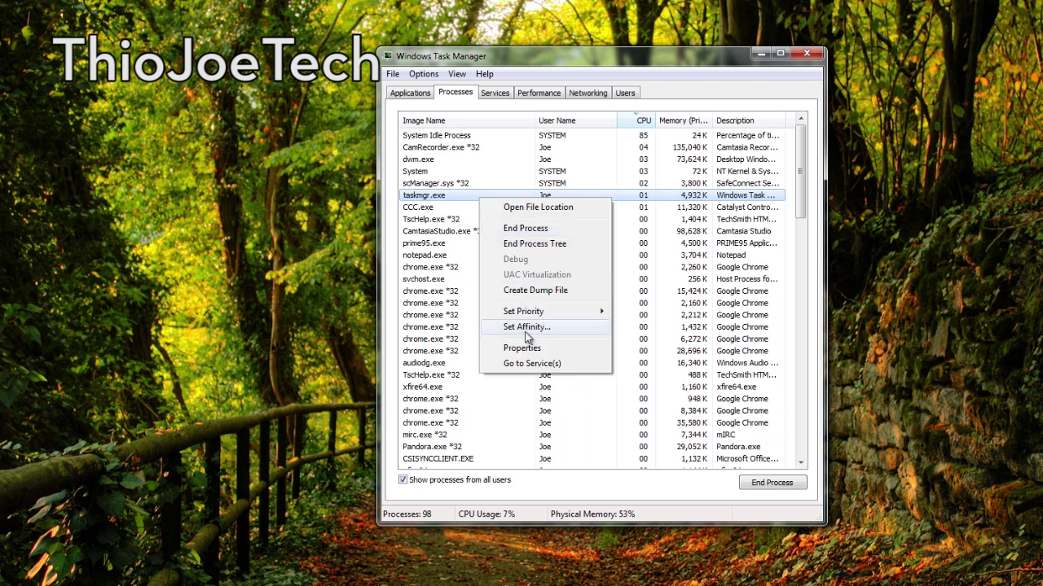
click(526, 332)
drag(470, 92, 573, 125)
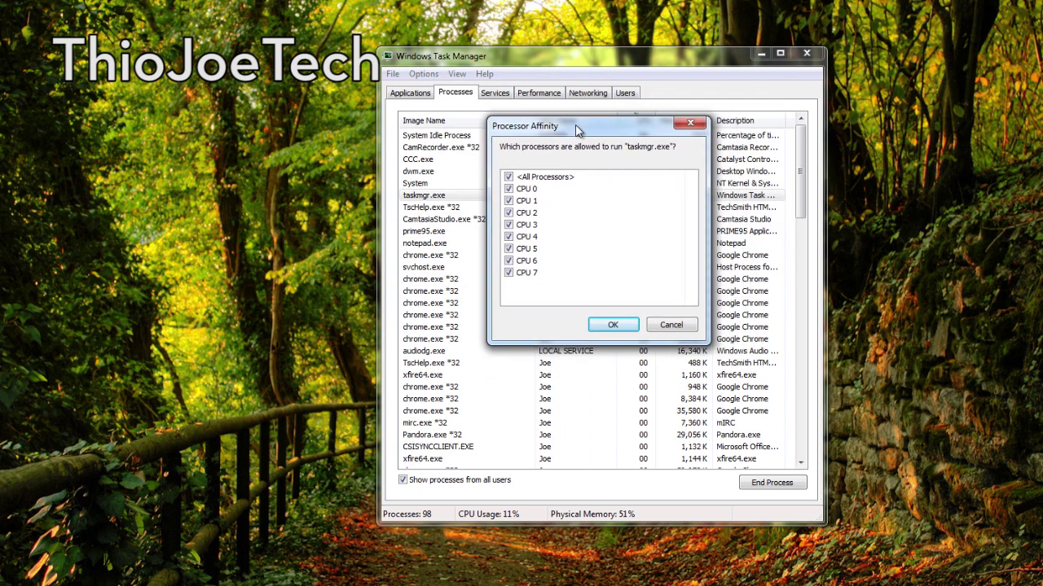
click(508, 273)
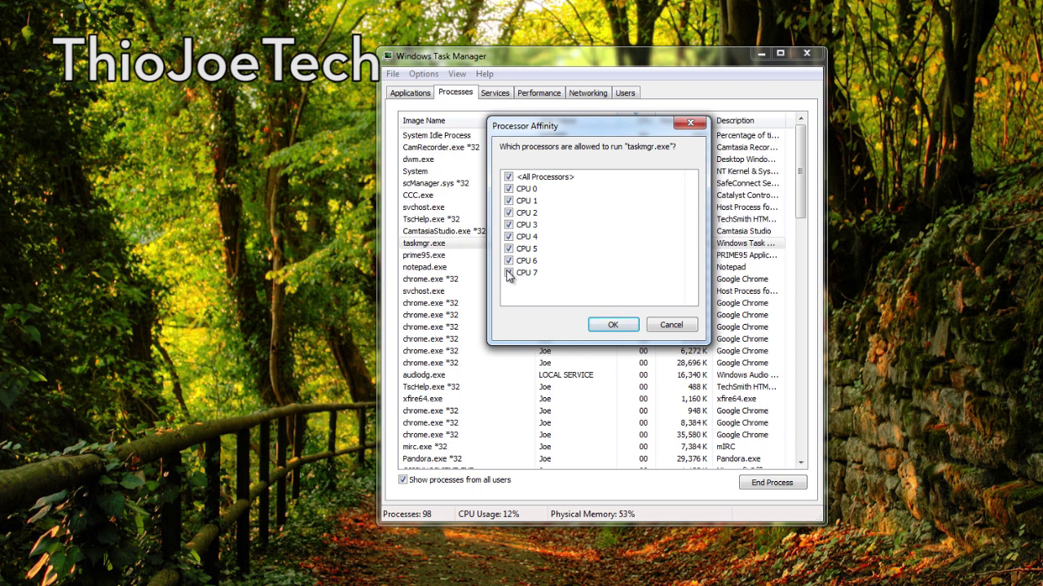
click(508, 273)
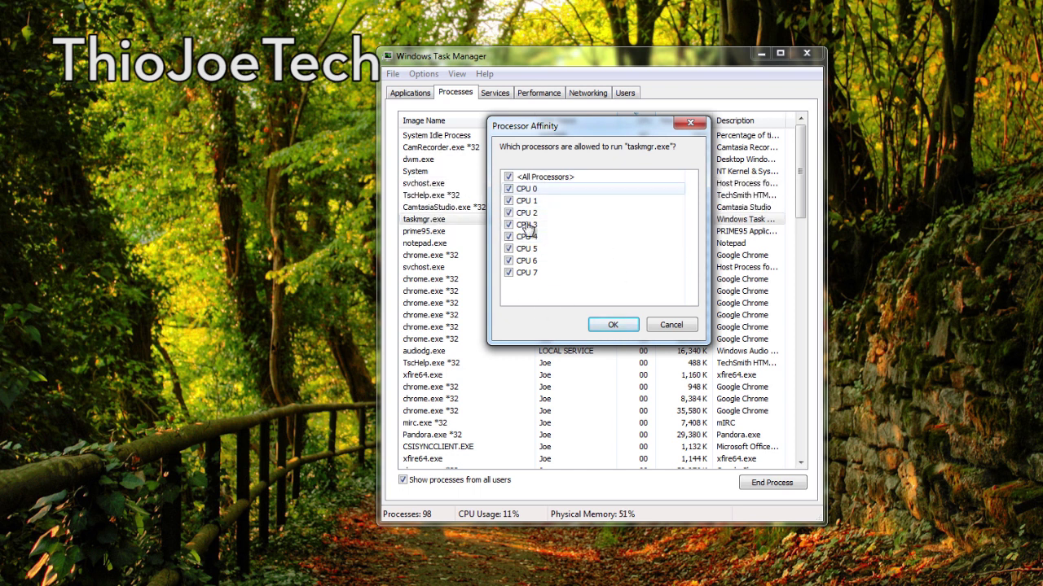
click(509, 274)
click(509, 261)
click(509, 248)
click(510, 236)
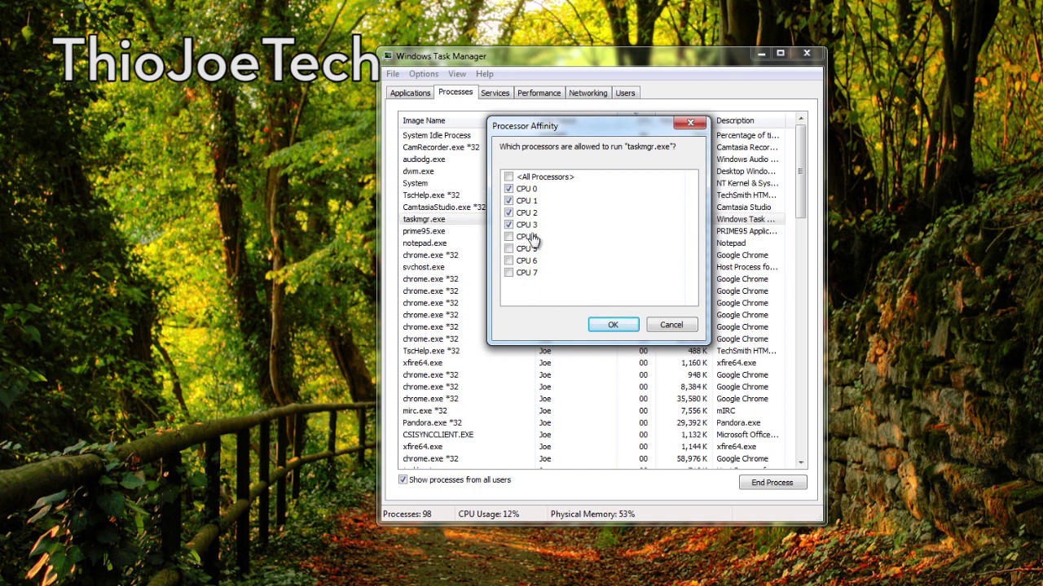
click(609, 326)
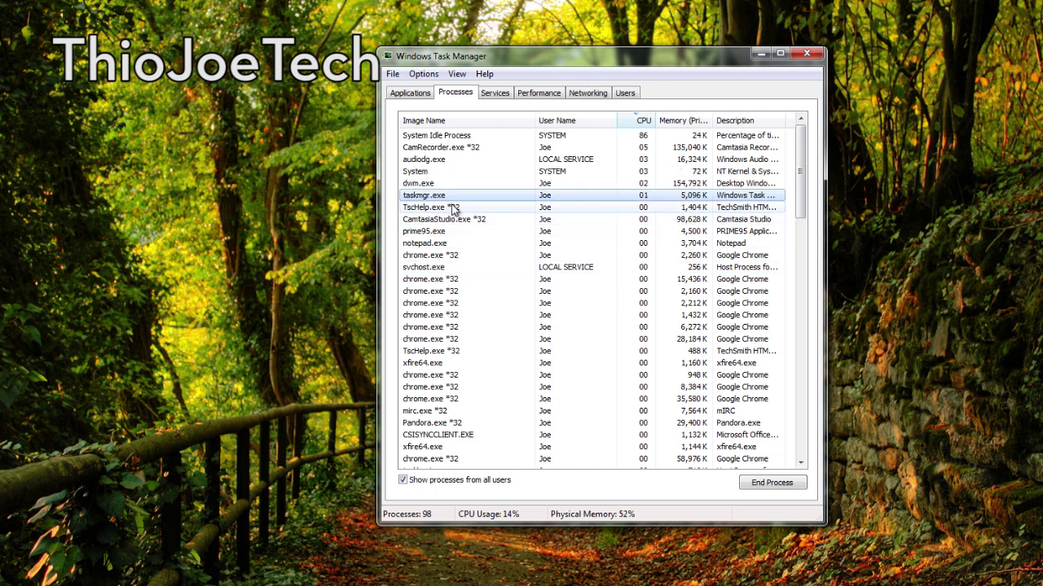
Reopen taskmgr.exe's Set Affinity dialog to verify the CPU 0–3 limit, then cancel.
right_click(475, 199)
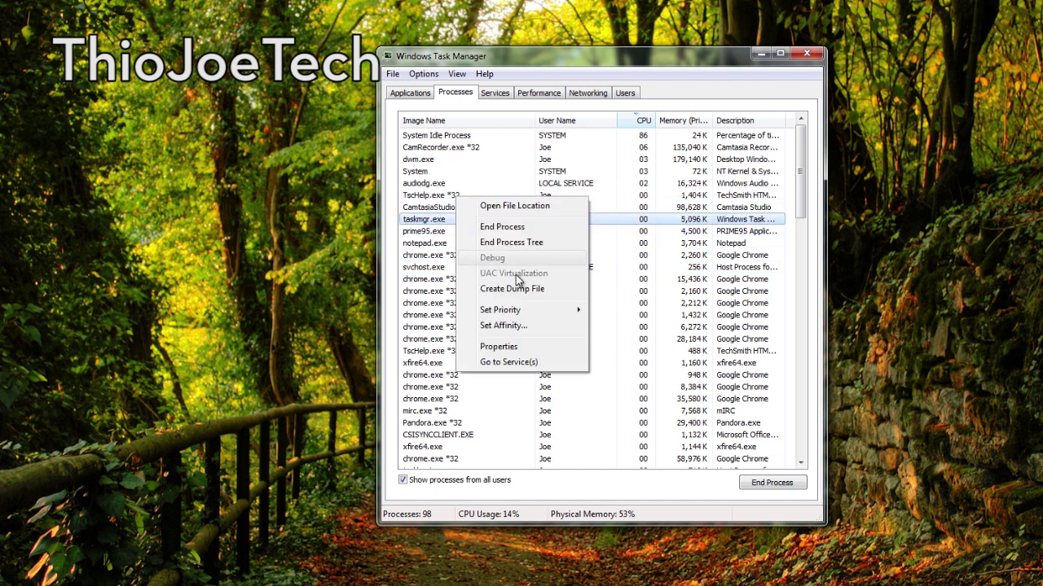
click(525, 334)
drag(493, 110, 610, 174)
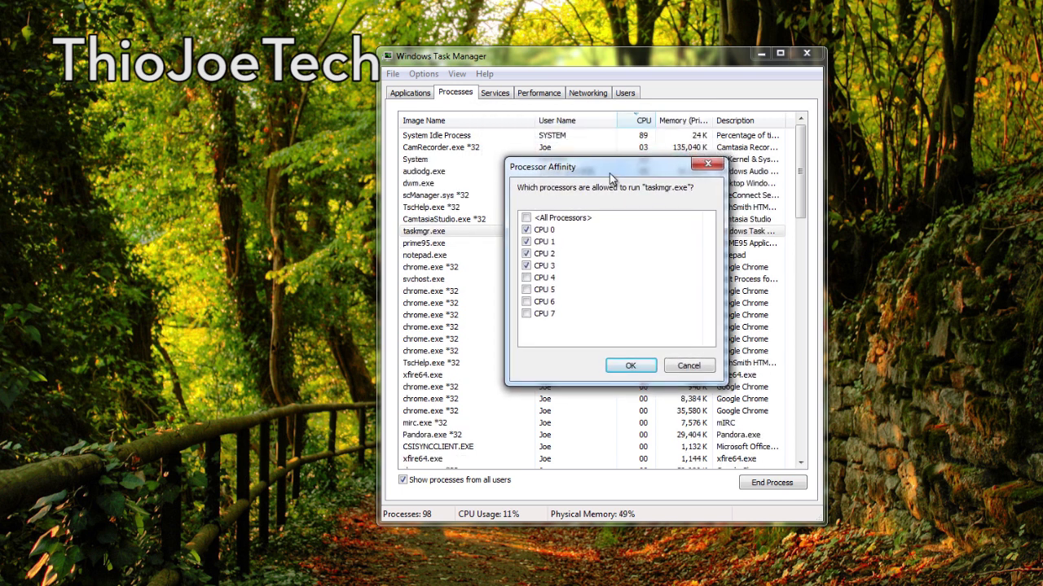
click(688, 367)
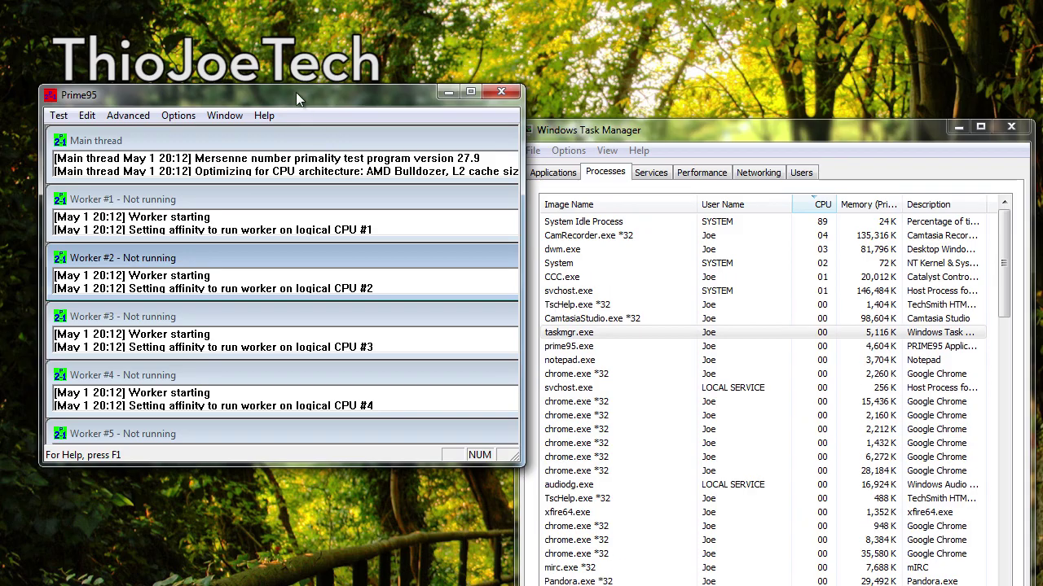
Move Prime95 left, browse its Options and Advanced menus, and select prime95.exe in Task Manager.
drag(296, 92, 703, 171)
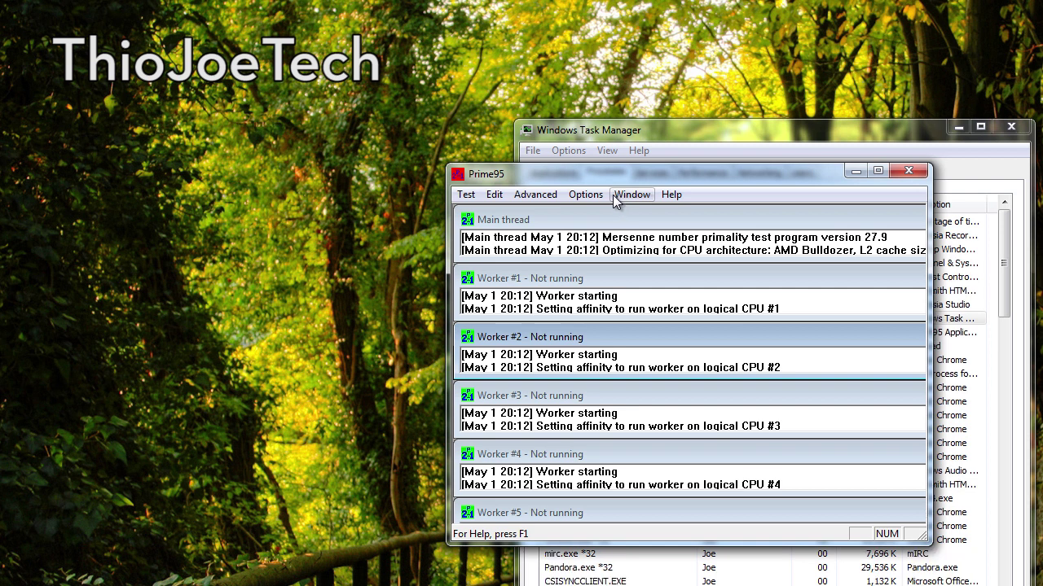
drag(668, 176, 538, 175)
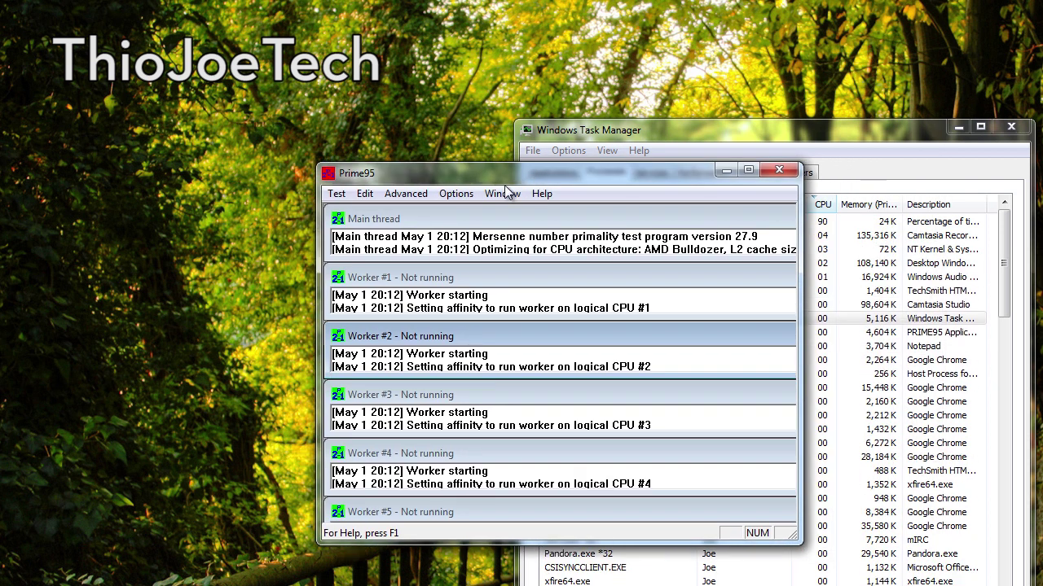
click(444, 194)
mouse_move(420, 198)
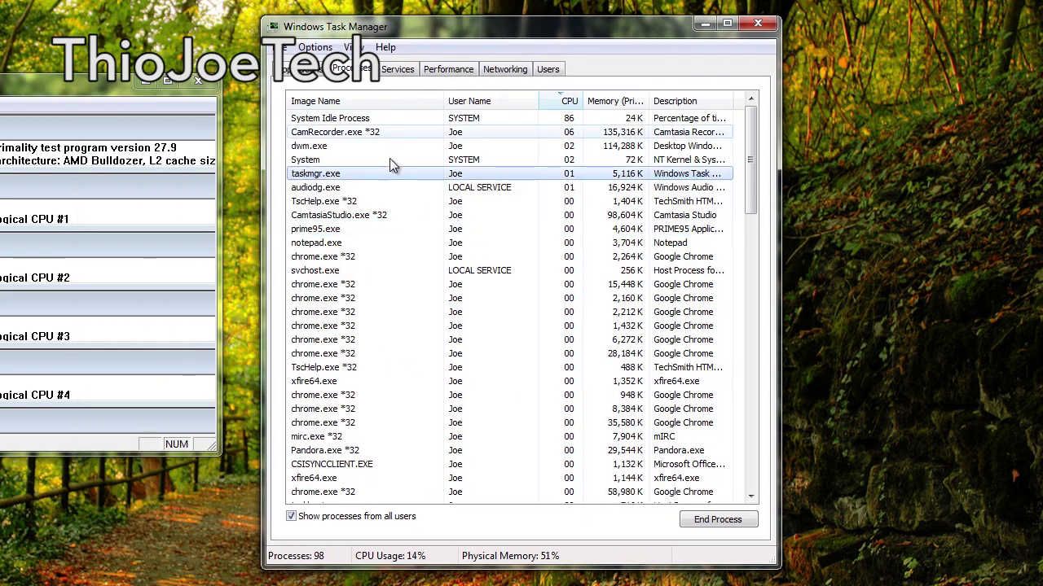
click(338, 258)
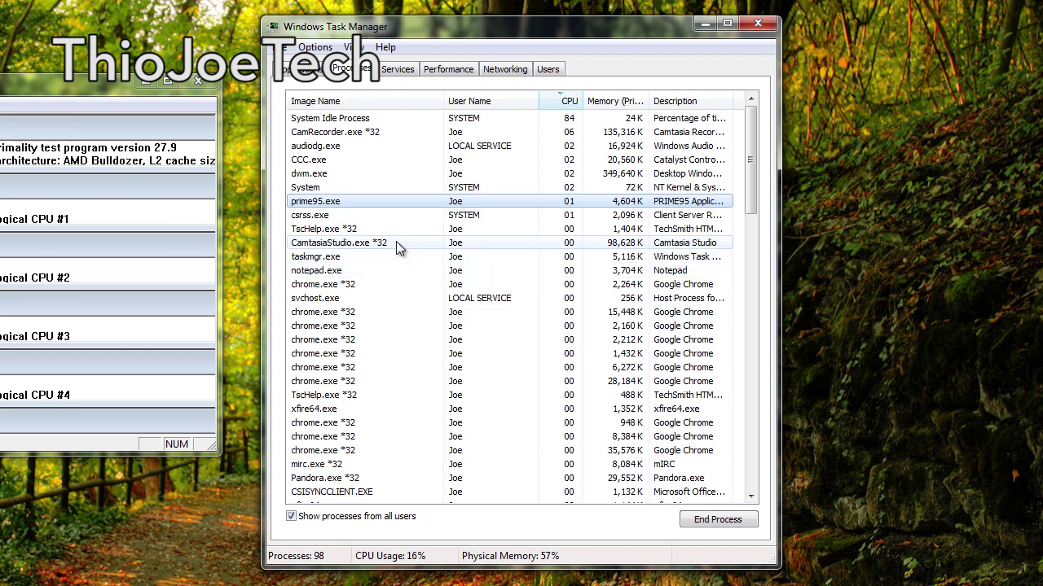
Clear CPU 5, 6 and 7 from prime95.exe's affinity, leaving CPU 0–4, and confirm.
right_click(337, 203)
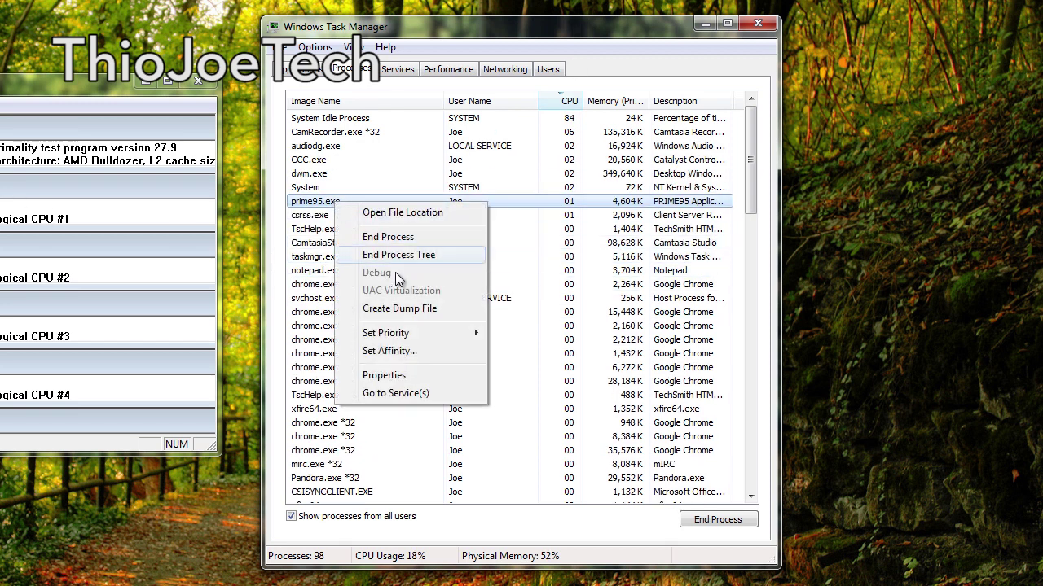
click(411, 350)
click(303, 237)
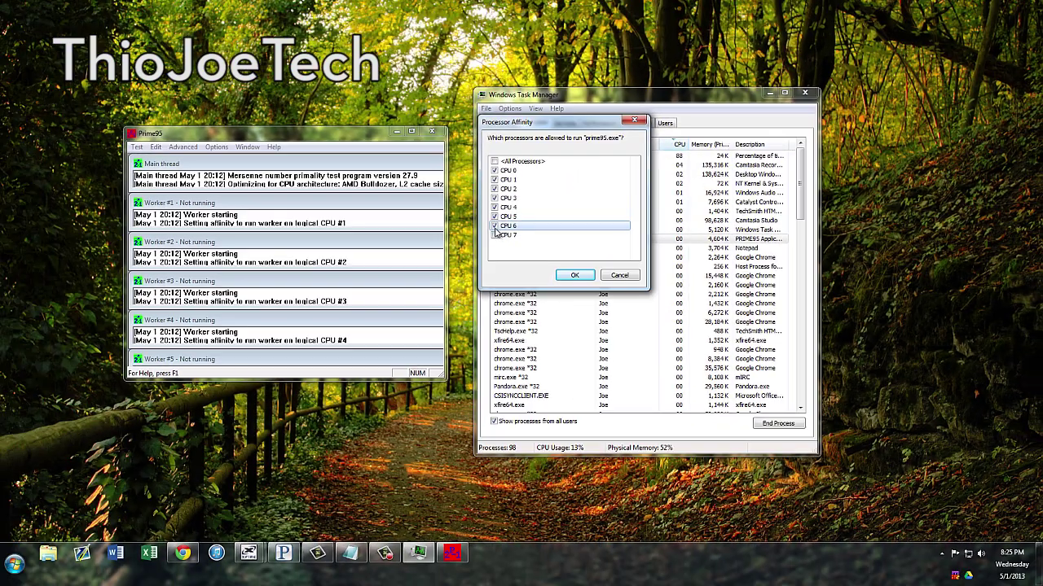
click(496, 228)
click(494, 217)
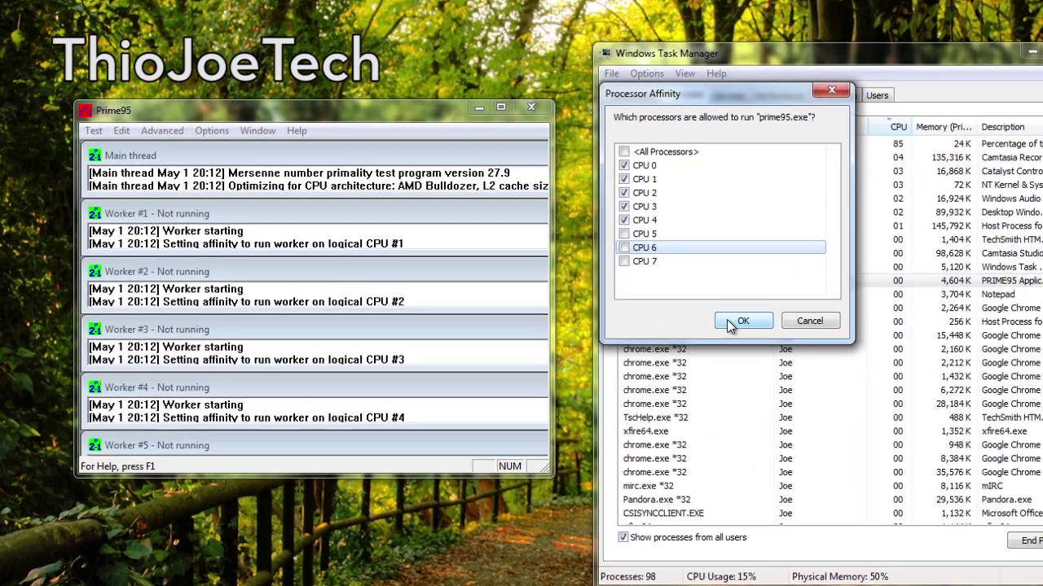
click(572, 275)
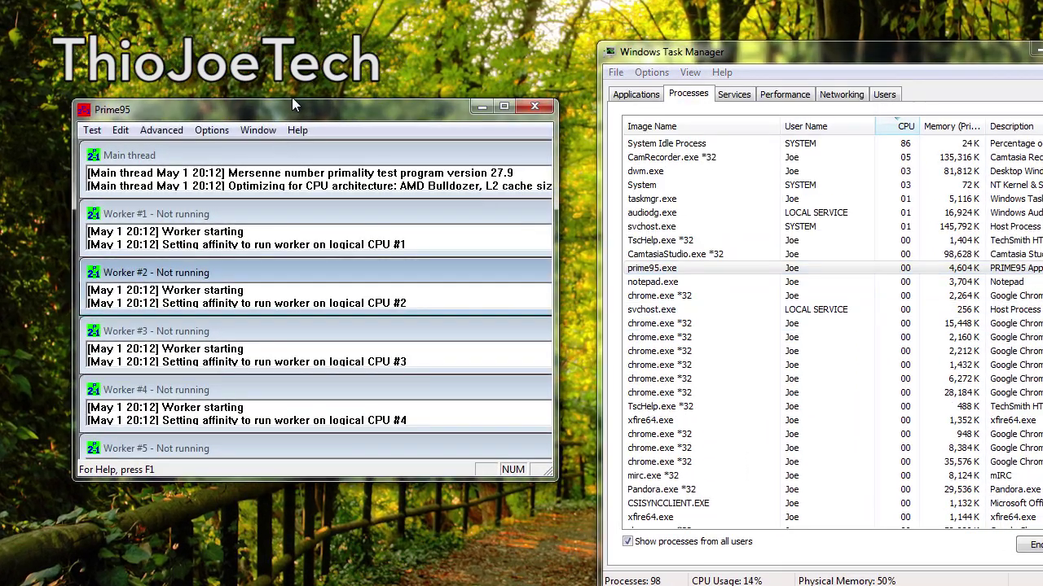
Start a Small FFTs torture test in Prime95, then select prime95.exe in Task Manager.
drag(291, 106, 304, 82)
click(175, 106)
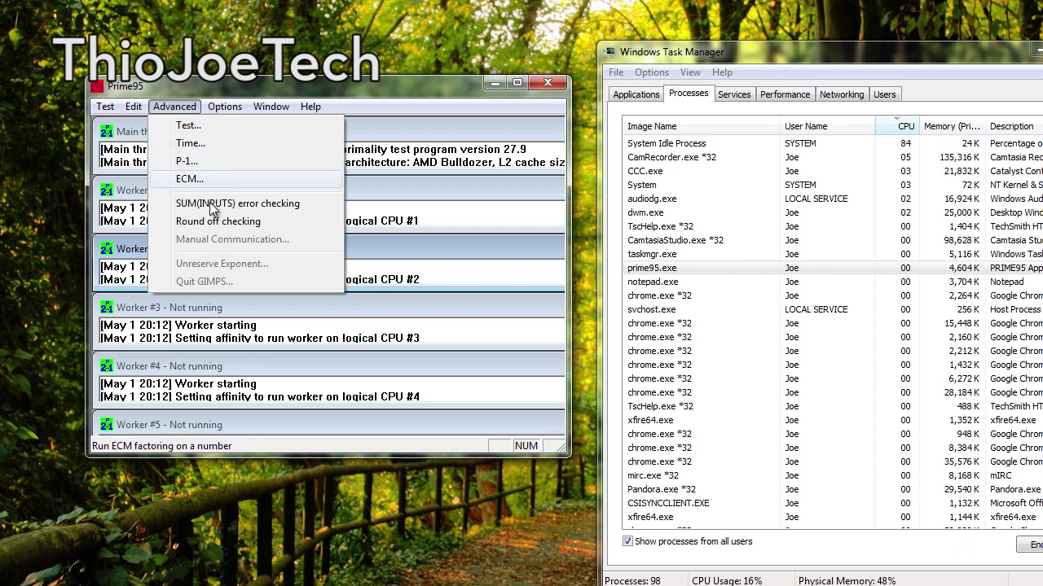
mouse_move(145, 112)
mouse_move(225, 112)
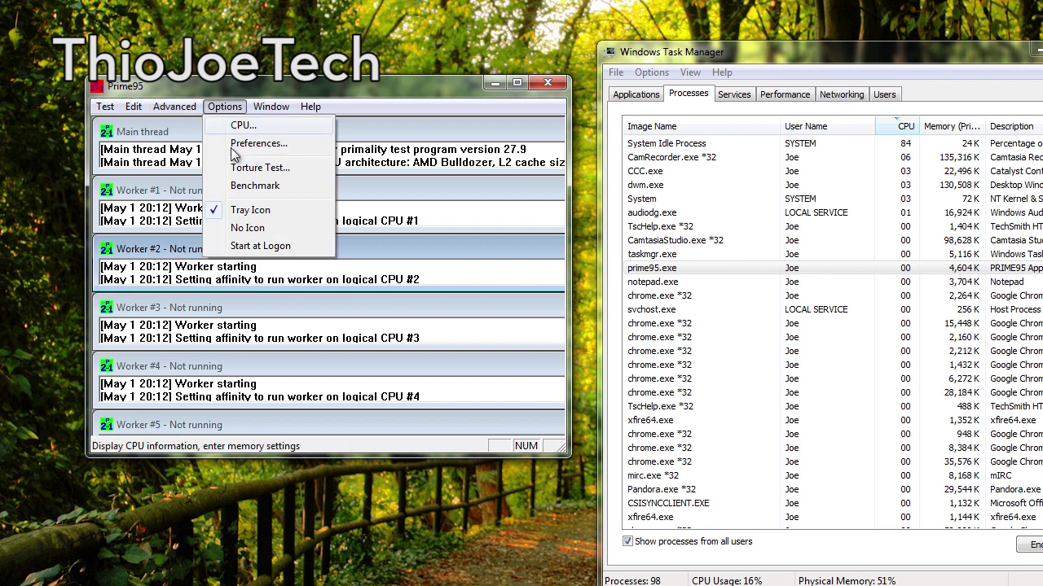
click(265, 167)
click(209, 199)
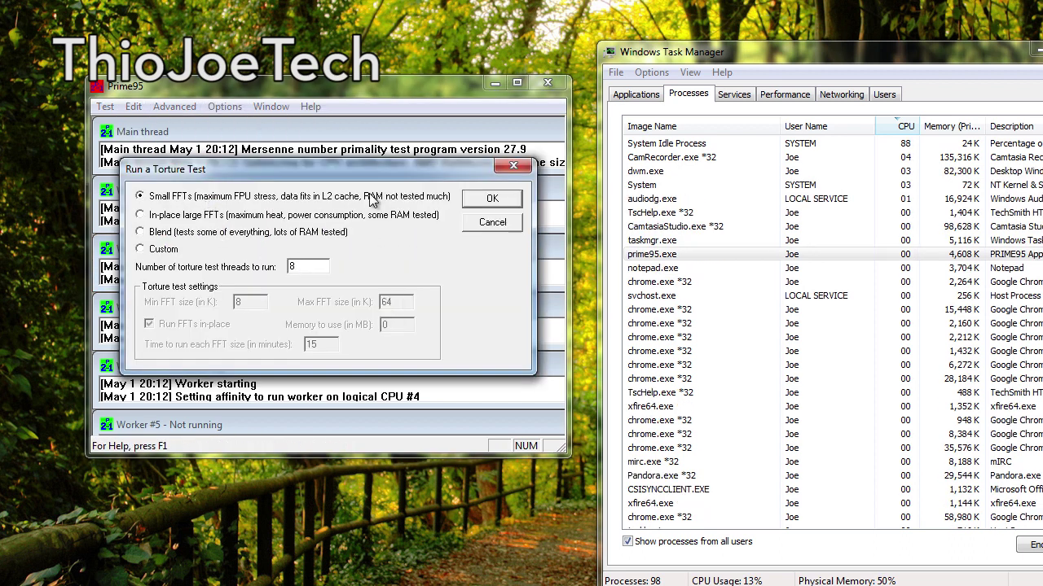
click(490, 200)
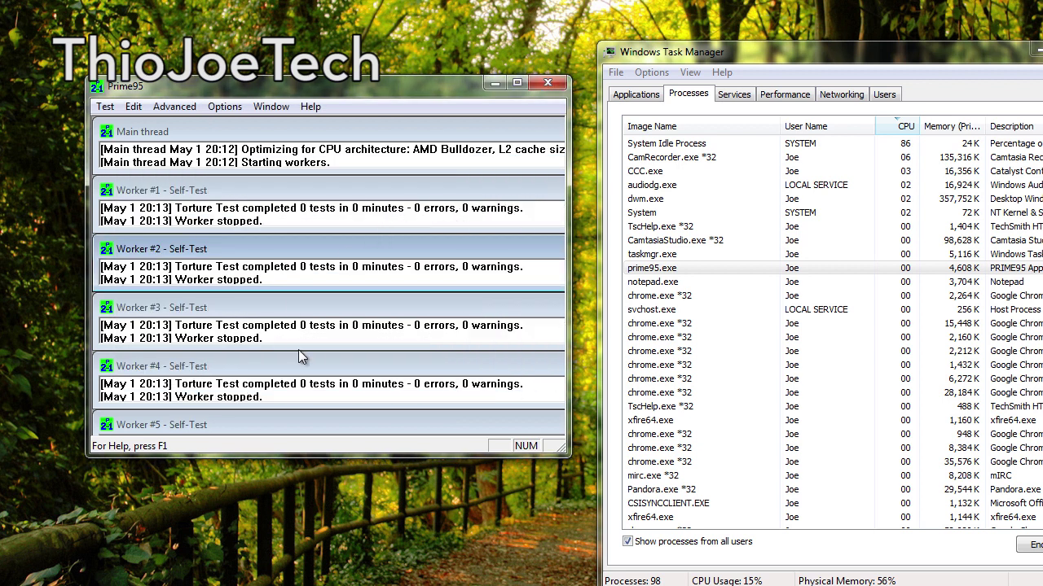
click(717, 147)
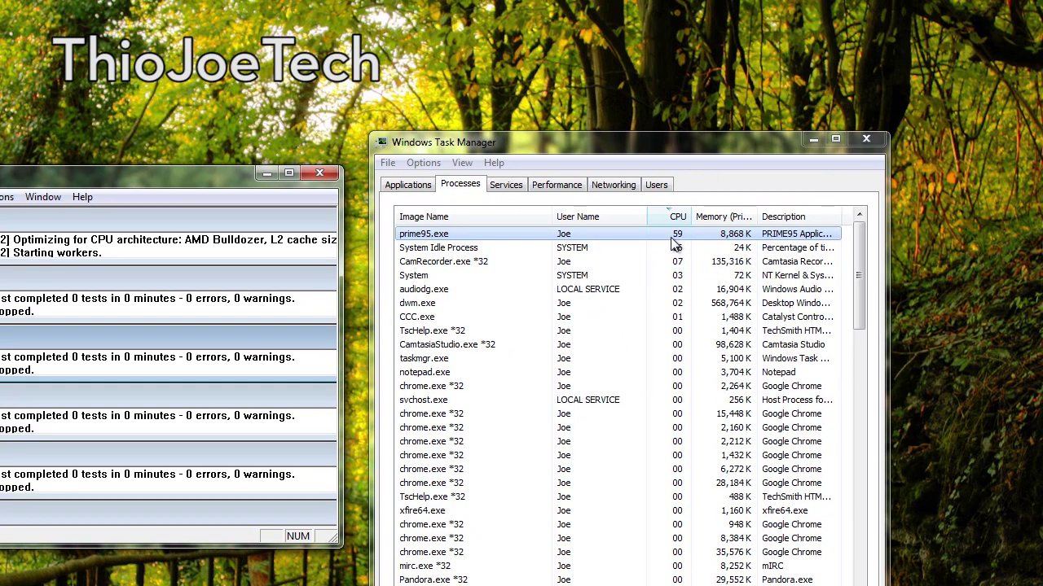
Review prime95.exe's processor affinity in Set Affinity and confirm it unchanged.
right_click(474, 235)
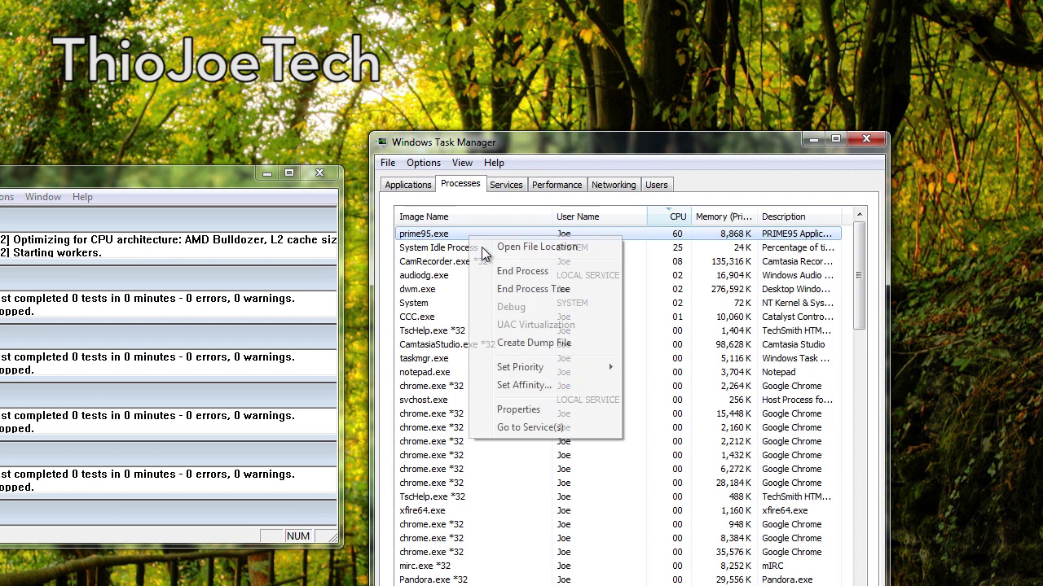
click(523, 386)
drag(472, 186, 252, 190)
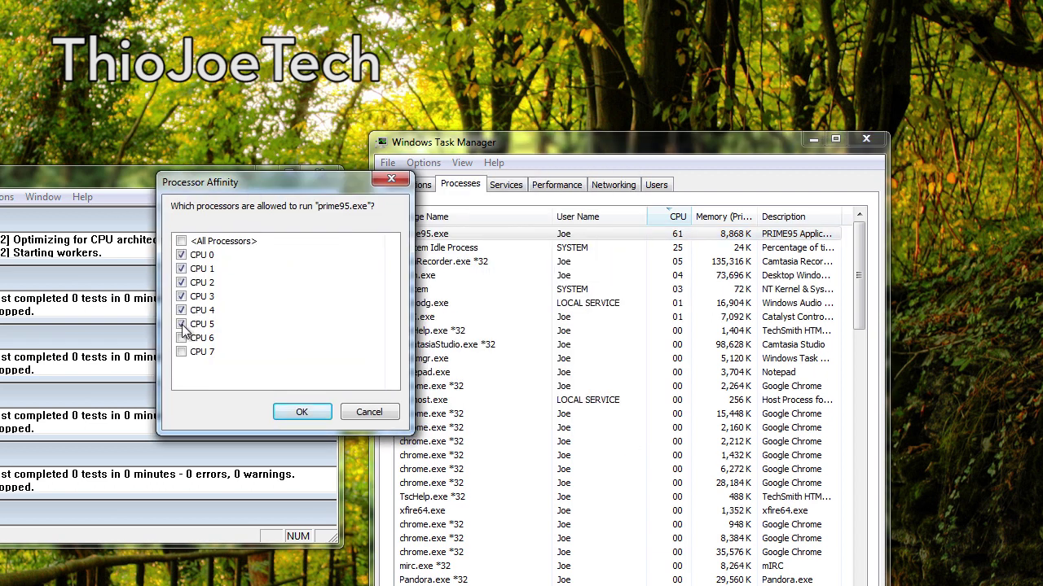
click(306, 409)
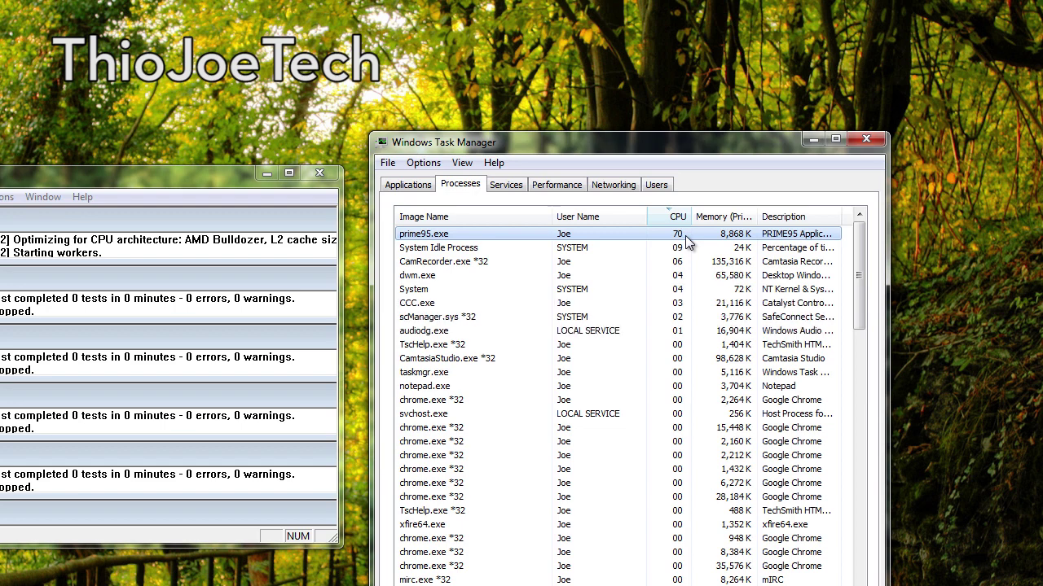
Stop all Prime95 torture-test workers from the Test menu and move Task Manager up.
right_click(637, 236)
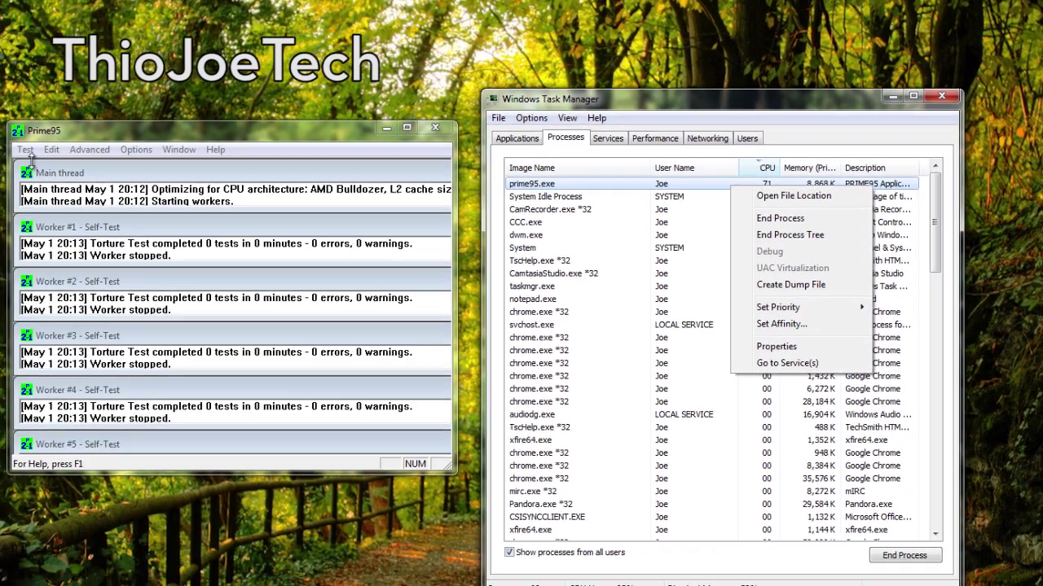
click(59, 142)
click(59, 142)
click(82, 240)
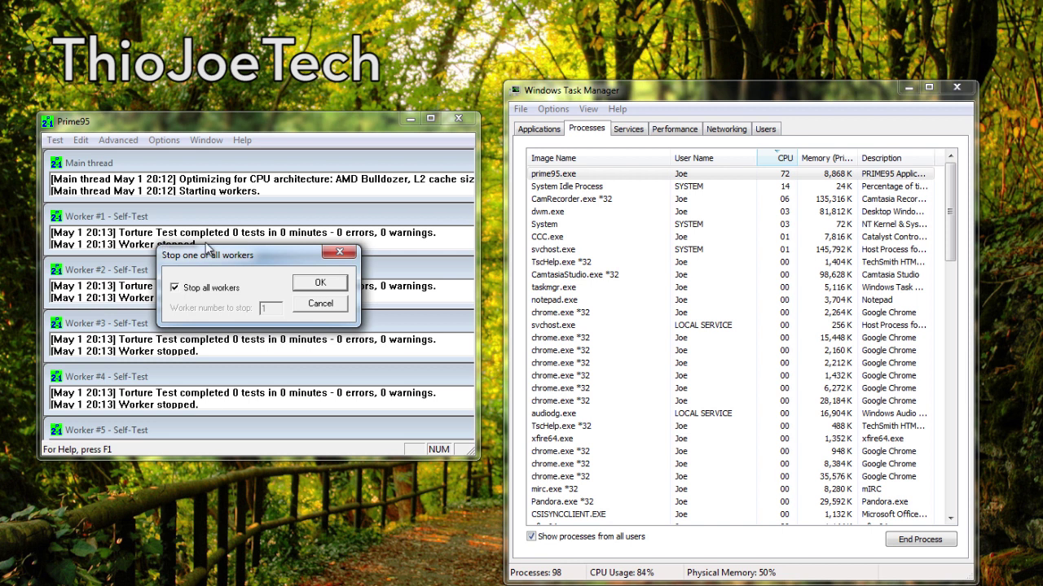
click(314, 284)
drag(724, 98, 692, 87)
click(691, 259)
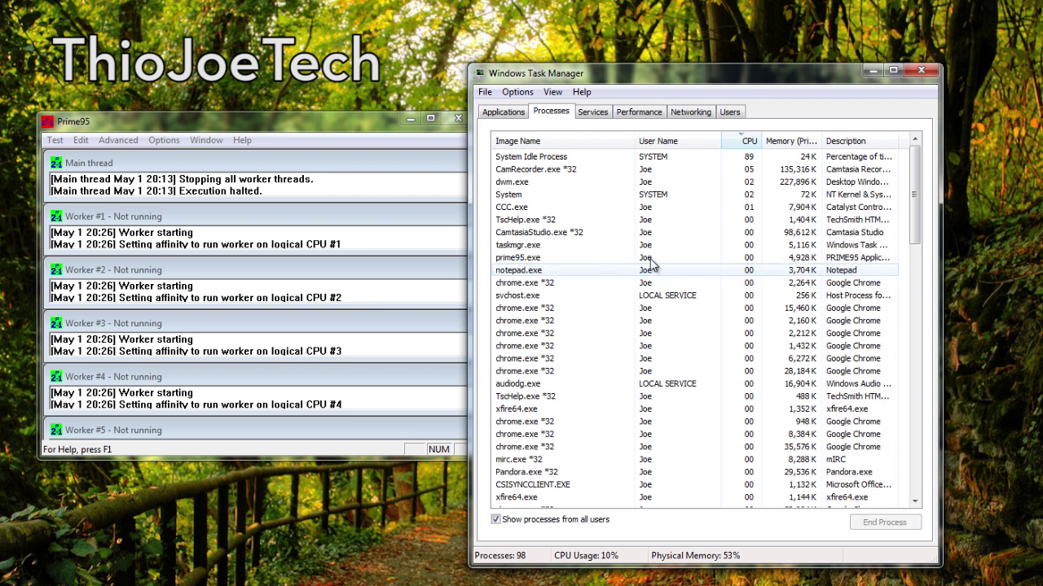
click(649, 258)
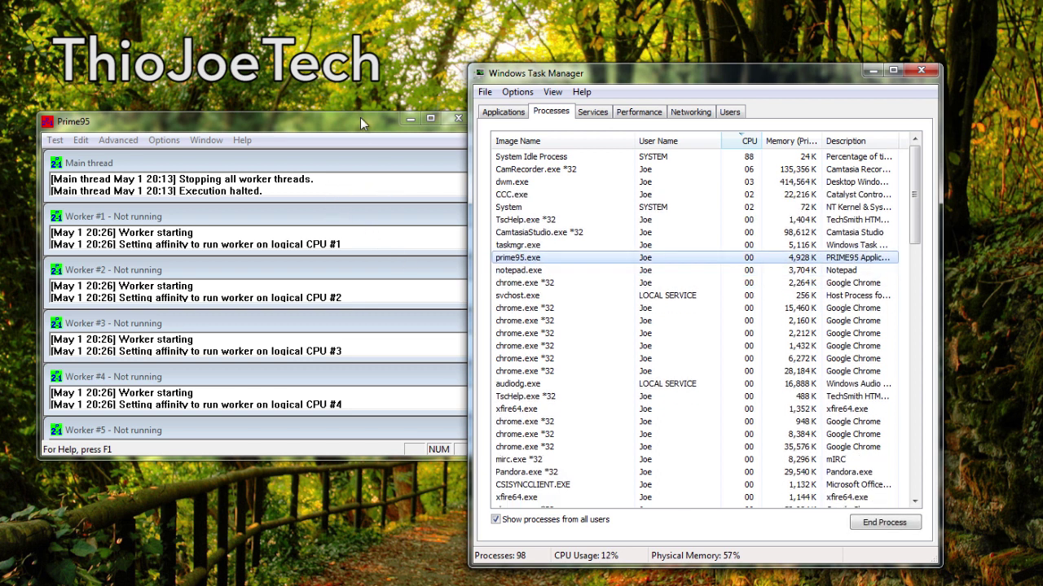
right_click(570, 270)
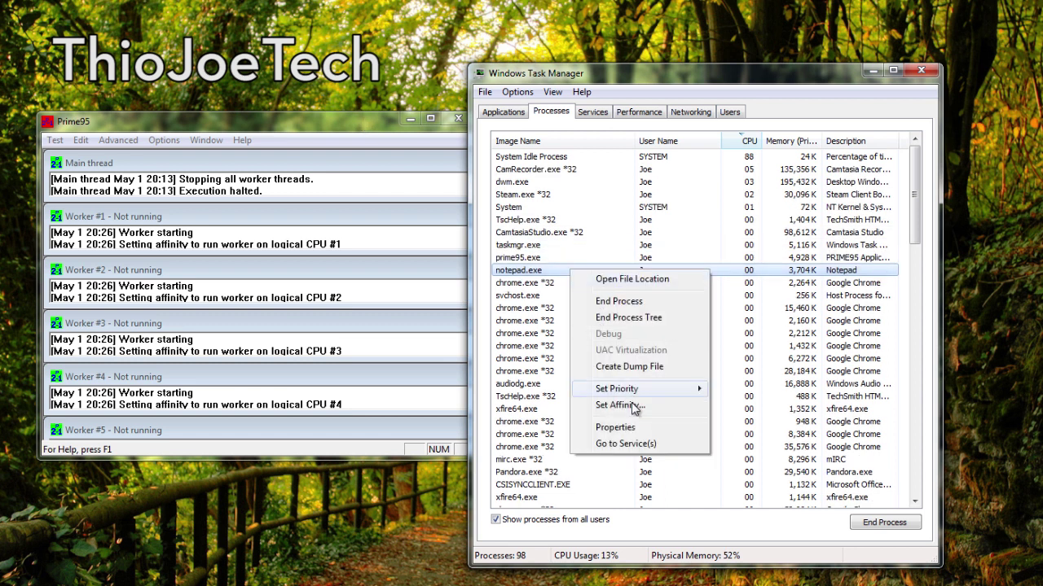
mouse_move(622, 391)
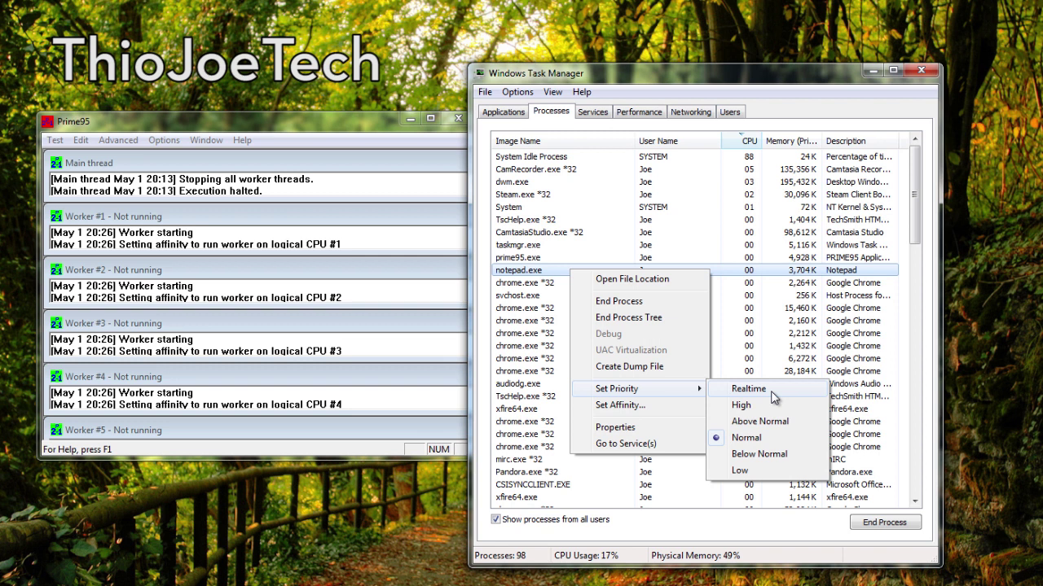
click(644, 406)
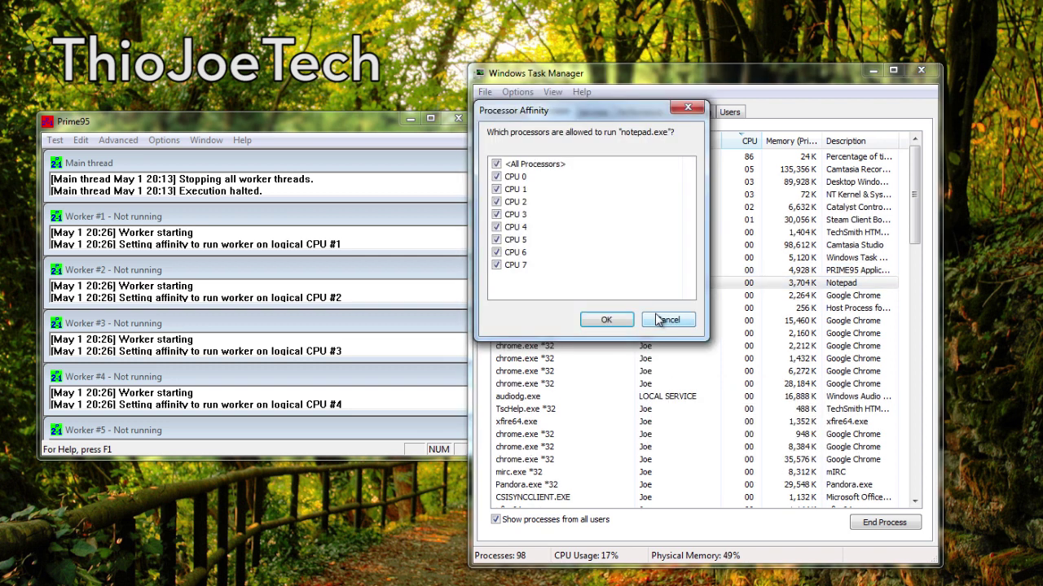
click(664, 321)
click(601, 161)
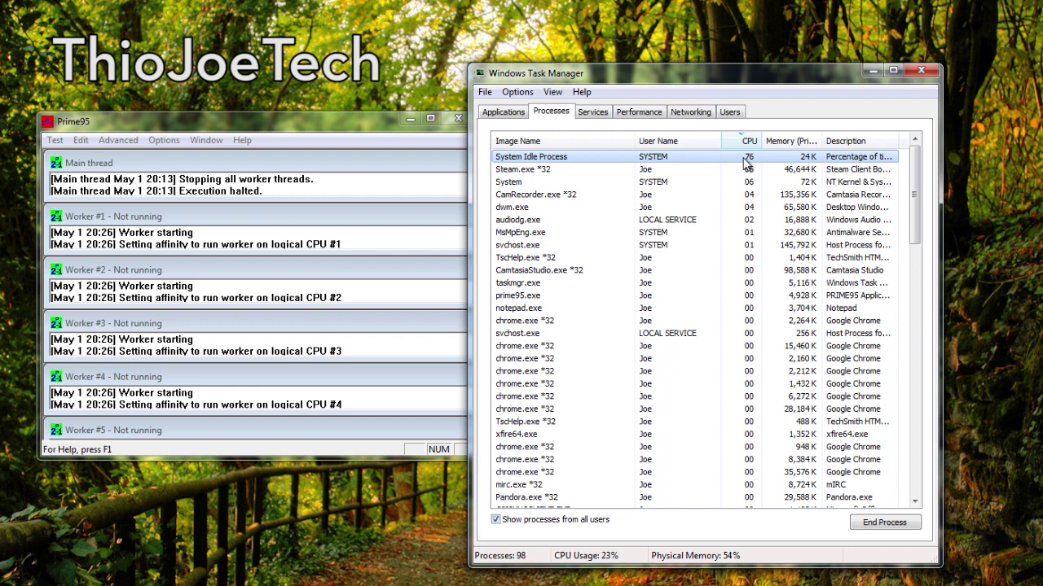
drag(694, 82, 746, 78)
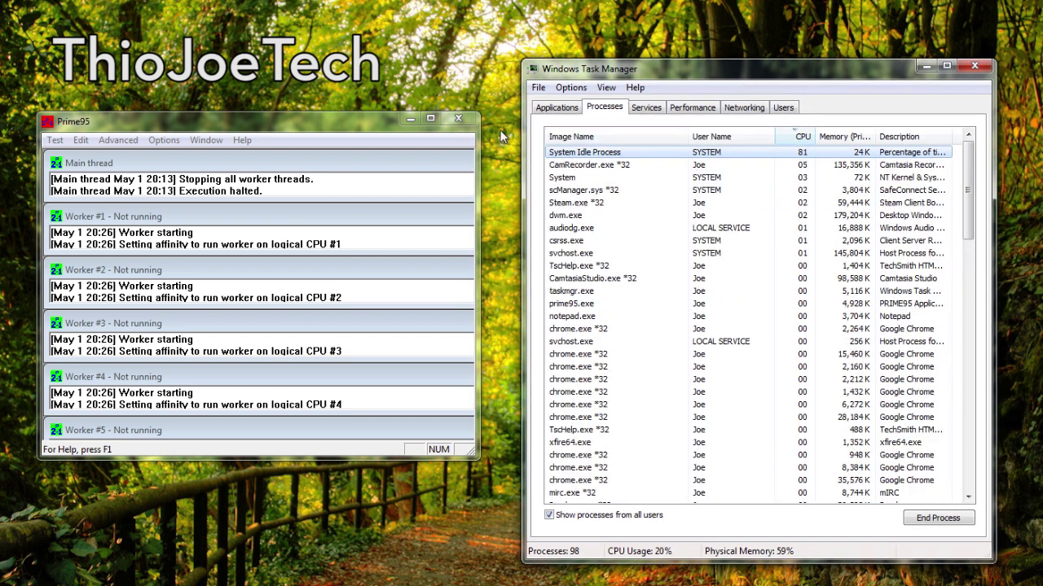
drag(652, 75, 606, 71)
right_click(589, 211)
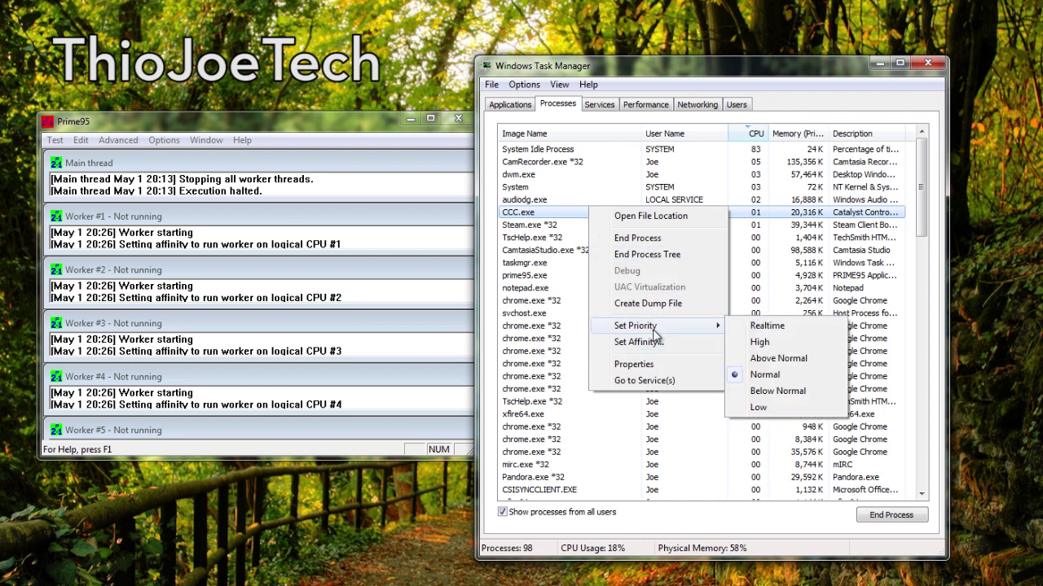
drag(683, 72, 697, 54)
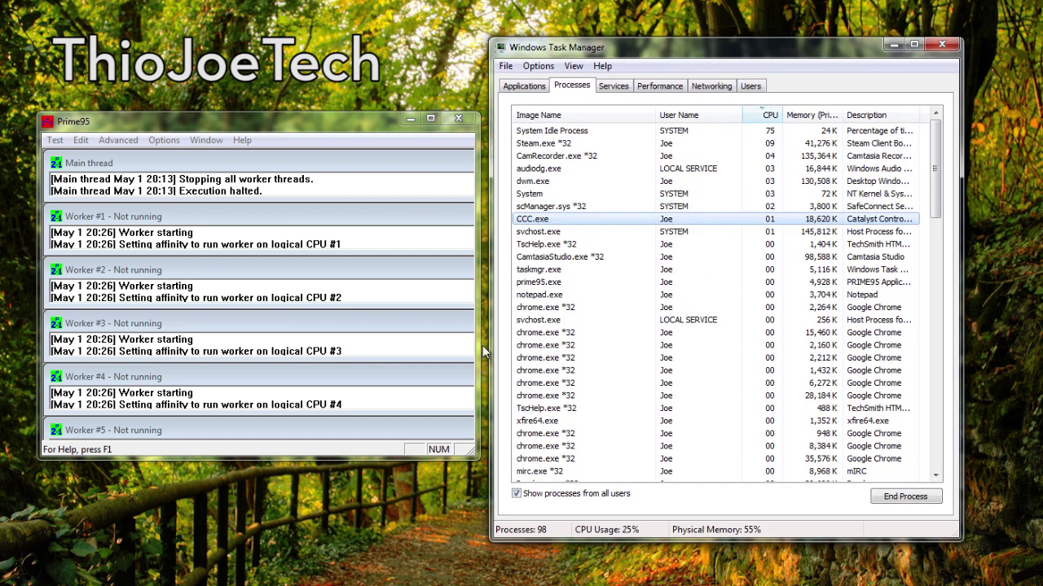
drag(324, 129, 322, 126)
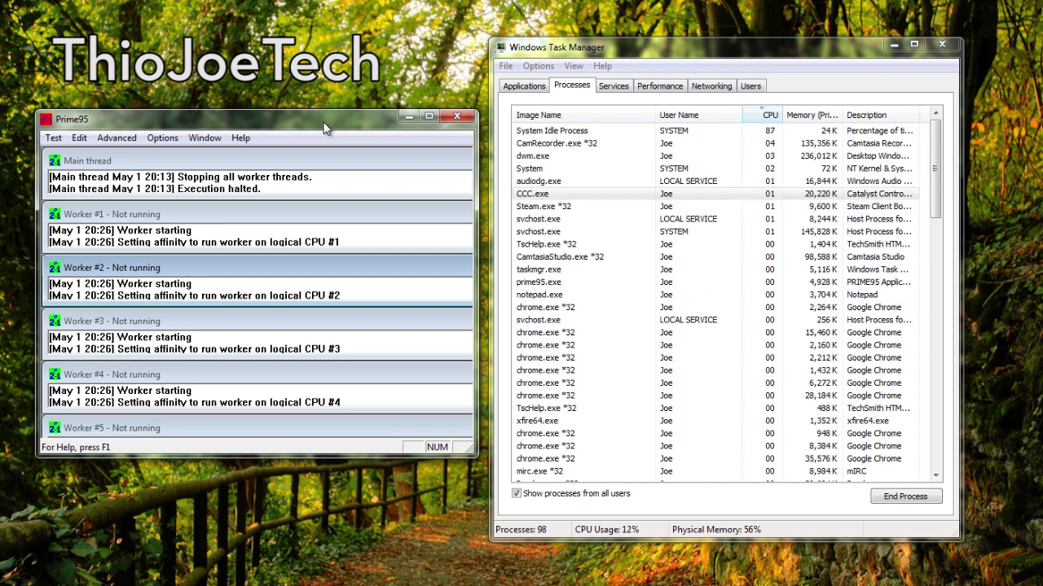